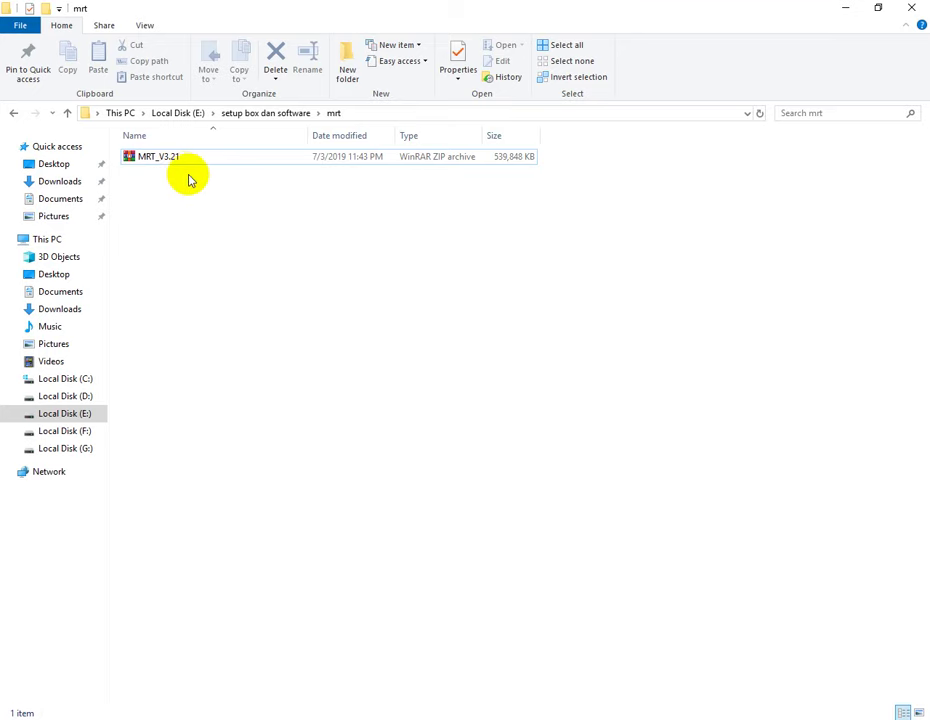
- Extract the MRT_V3.21 archive into its own MRT_V3.21 folder and open that folder
click(160, 158)
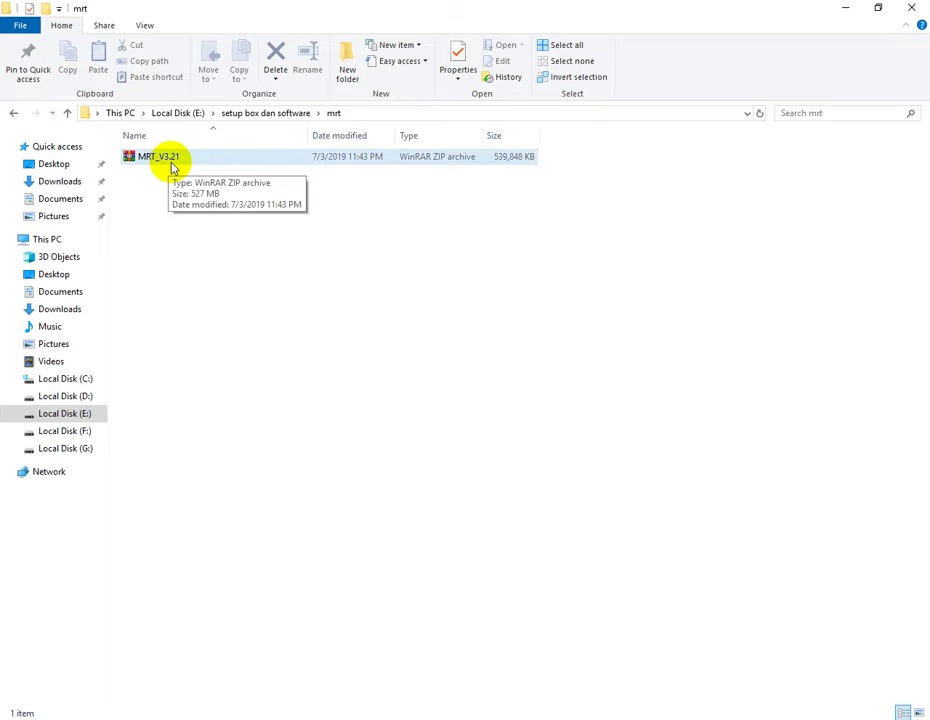
right_click(172, 165)
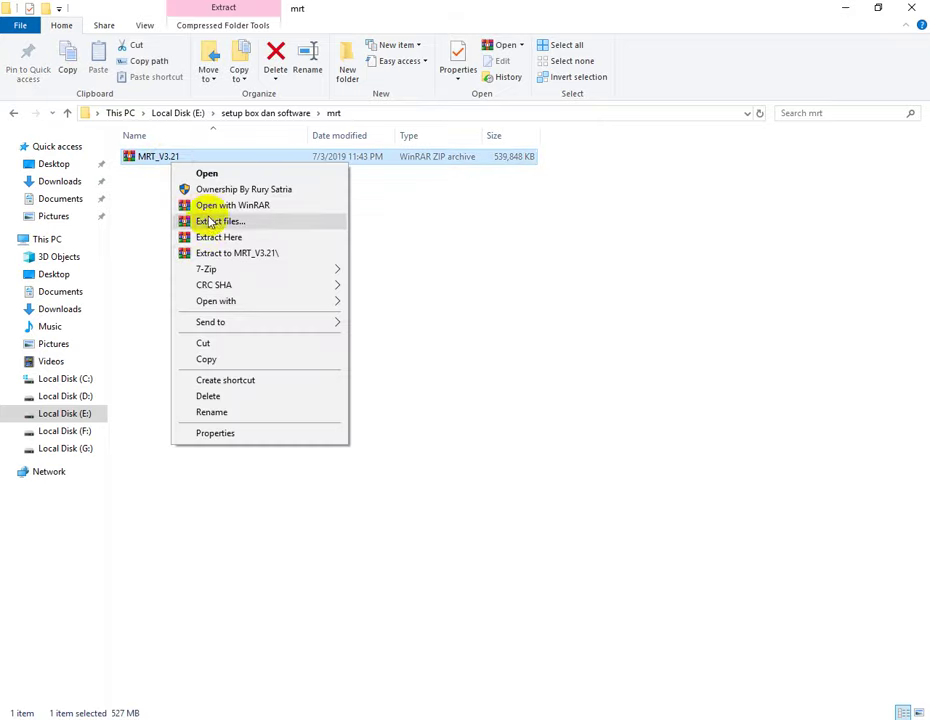
click(226, 254)
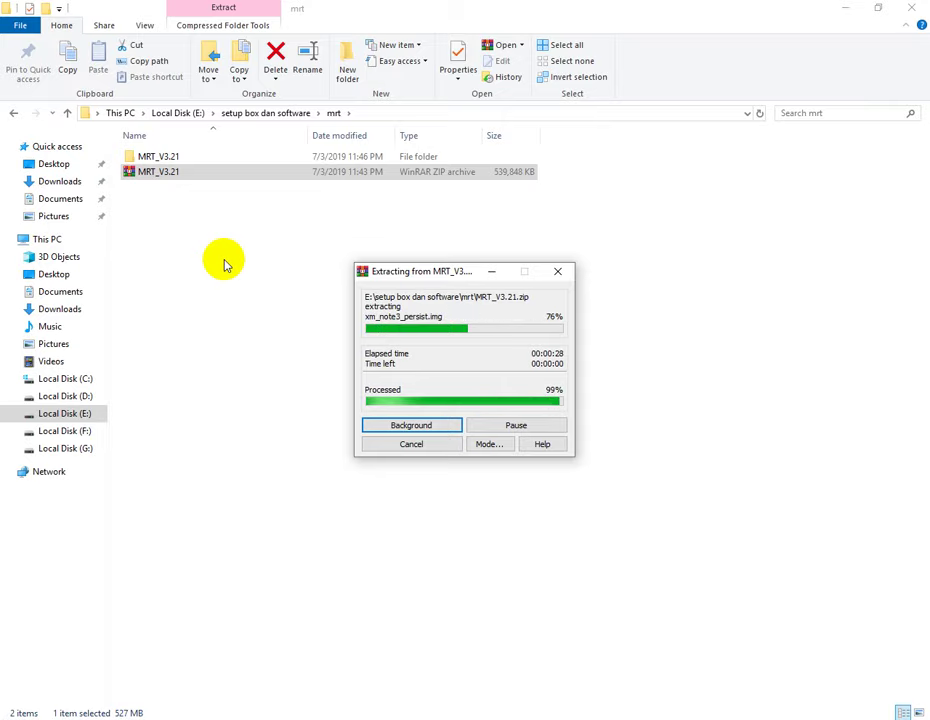
double_click(162, 157)
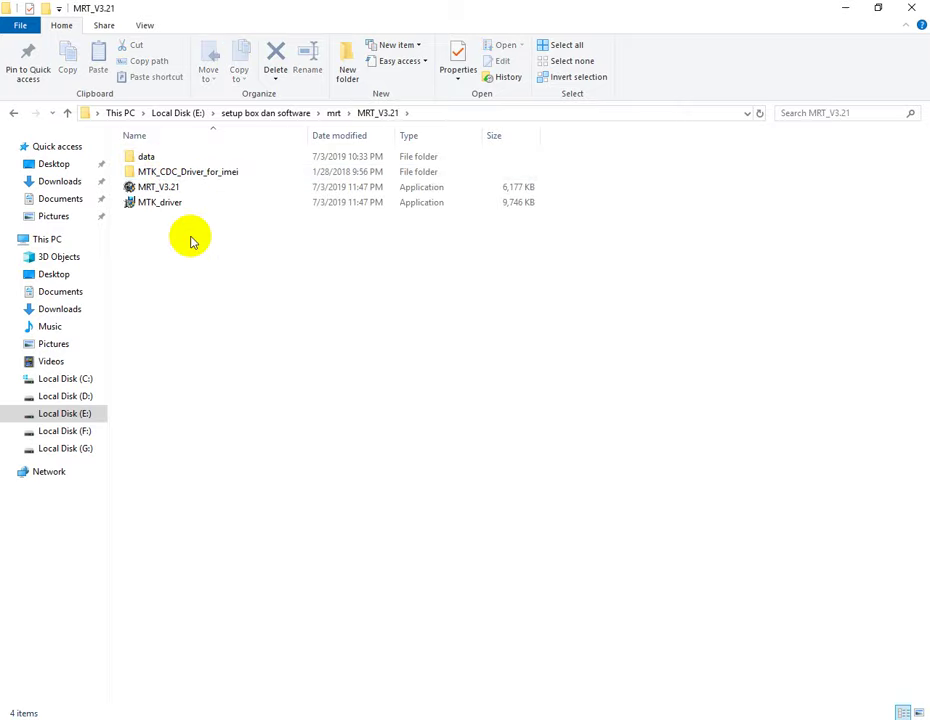
- Try to run the MRT_V3.21 application as administrator and dismiss the message
click(158, 190)
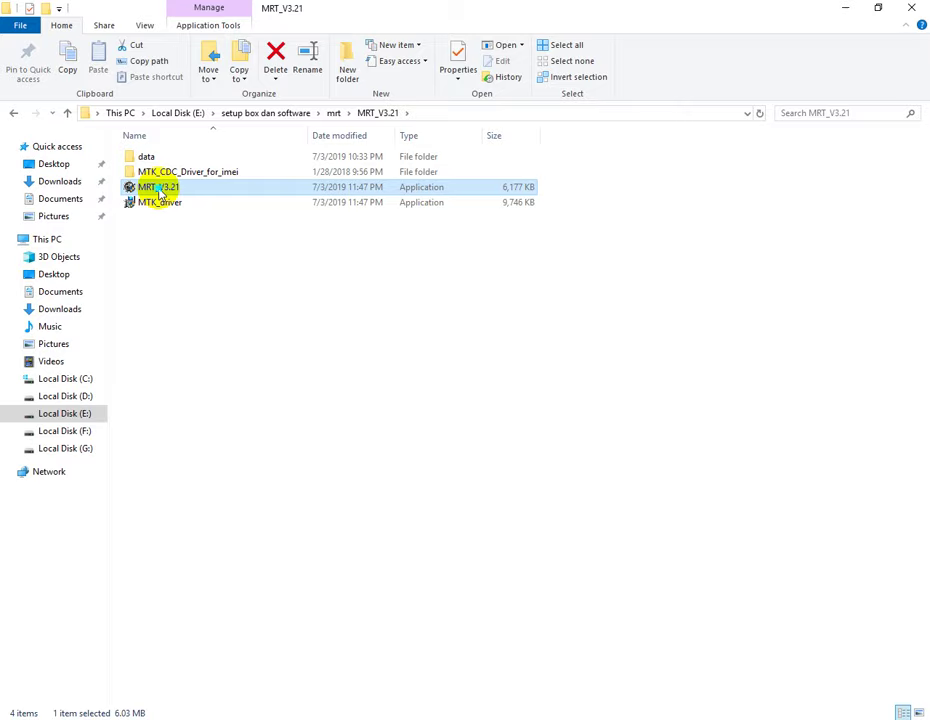
right_click(158, 190)
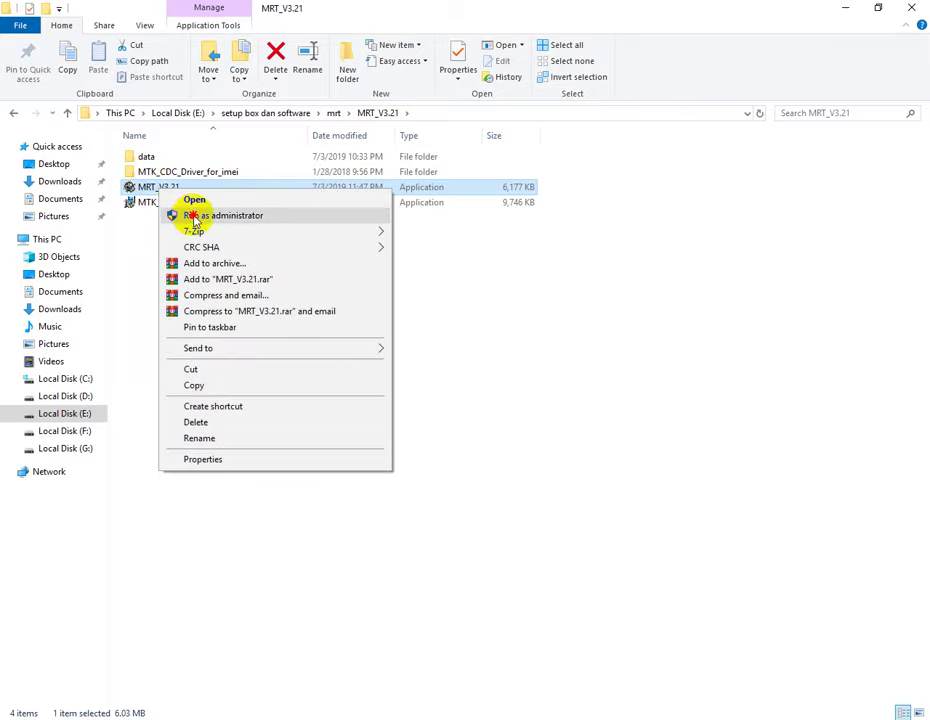
click(195, 216)
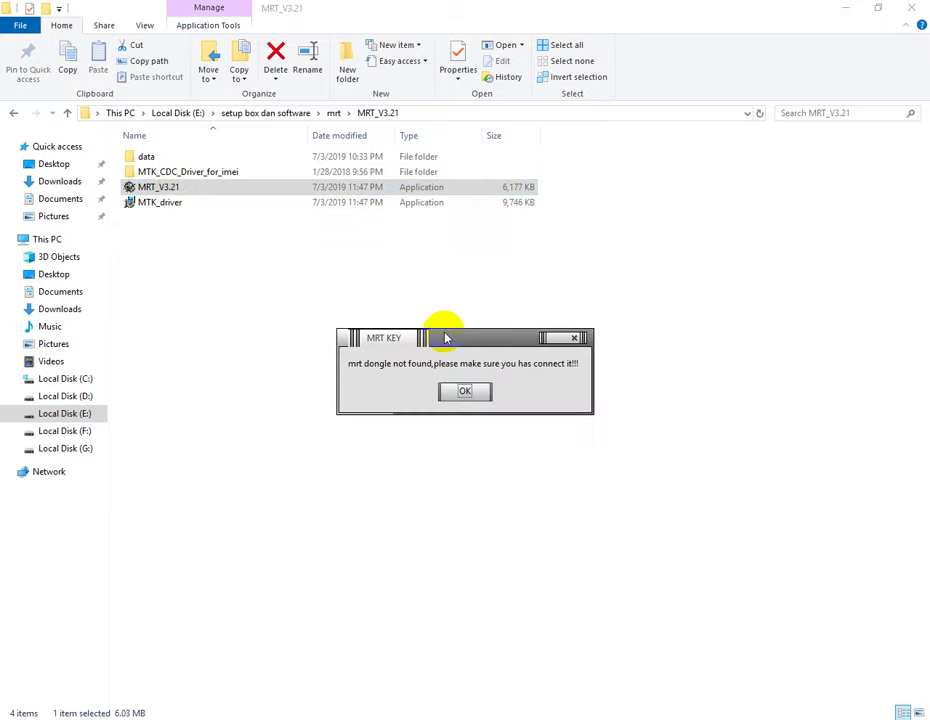
click(479, 393)
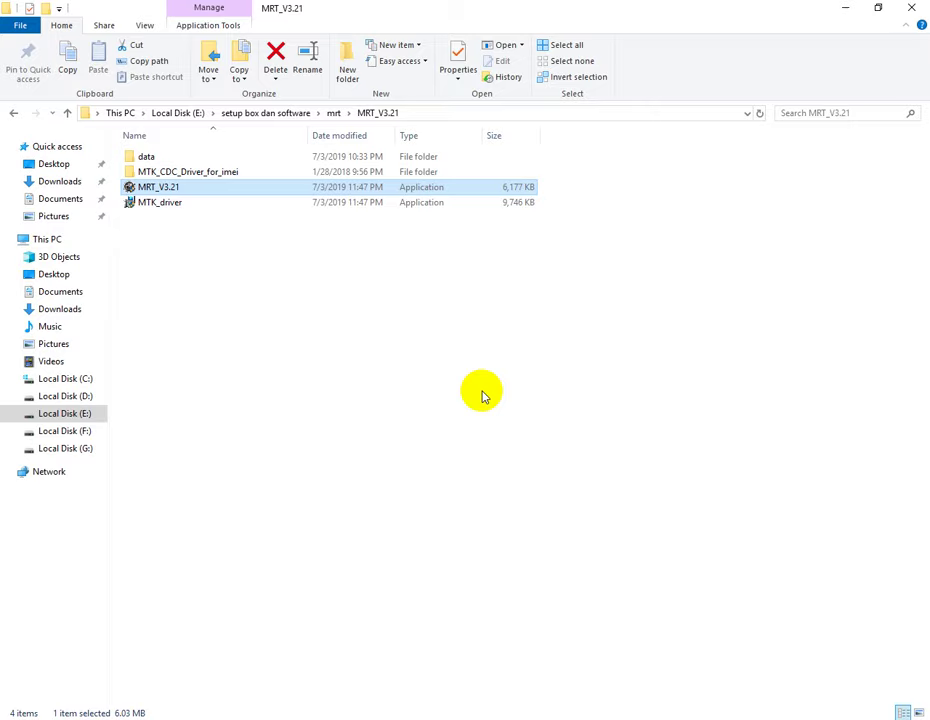
- Create a desktop shortcut for the MRT_V3.21 application and close the folder window
right_click(183, 193)
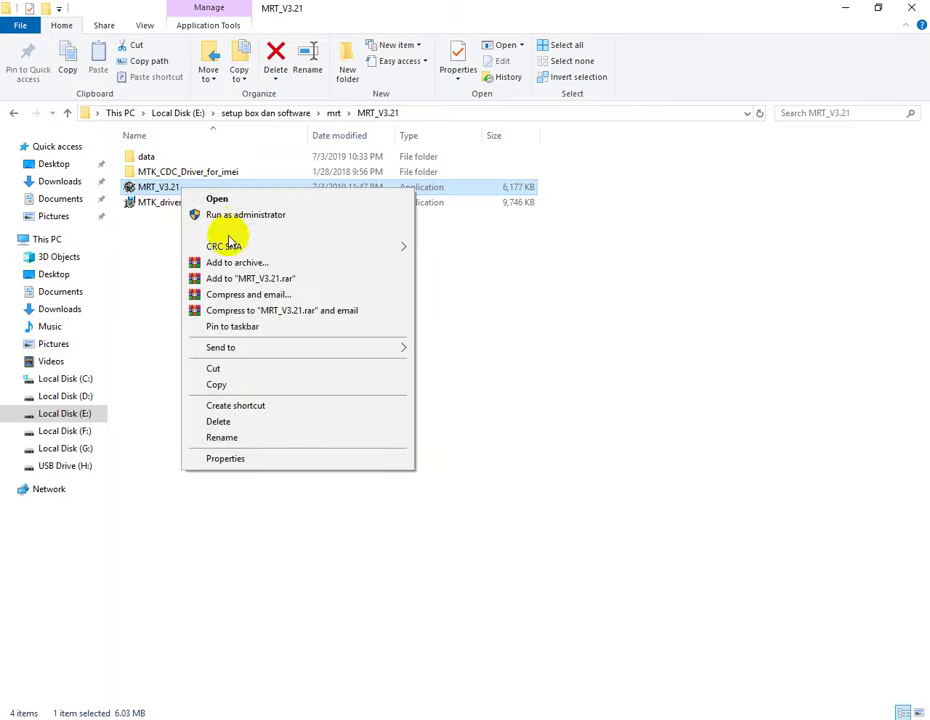
mouse_move(291, 356)
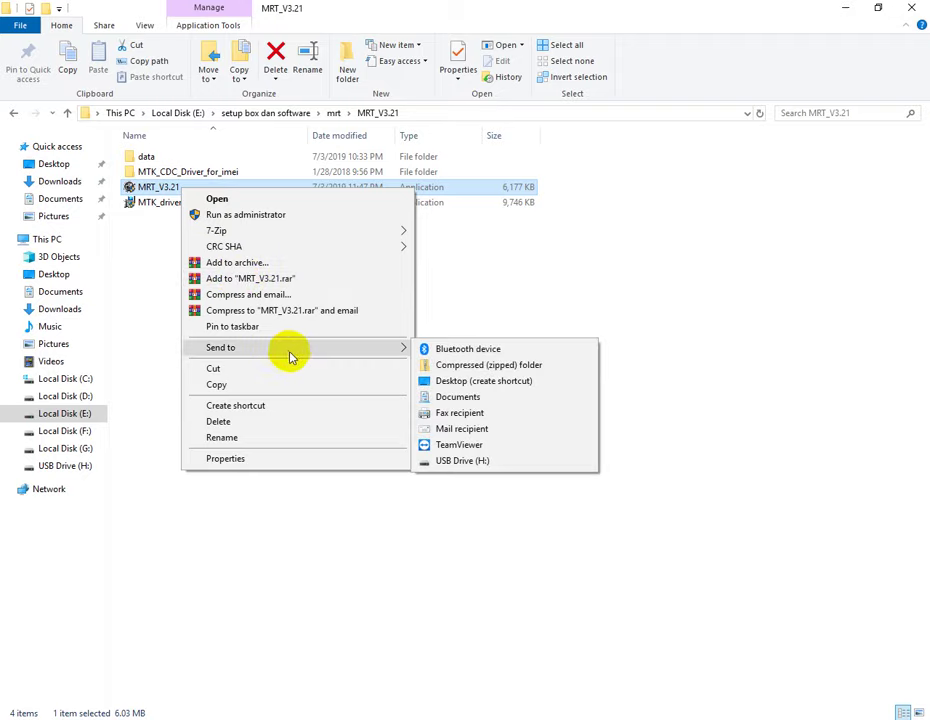
click(478, 381)
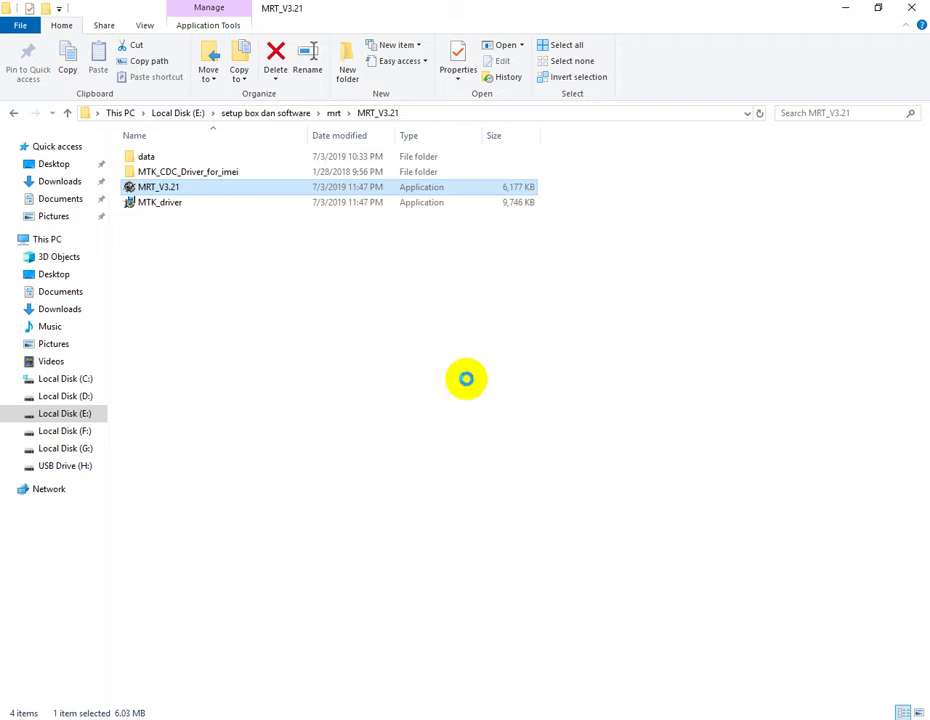
click(911, 7)
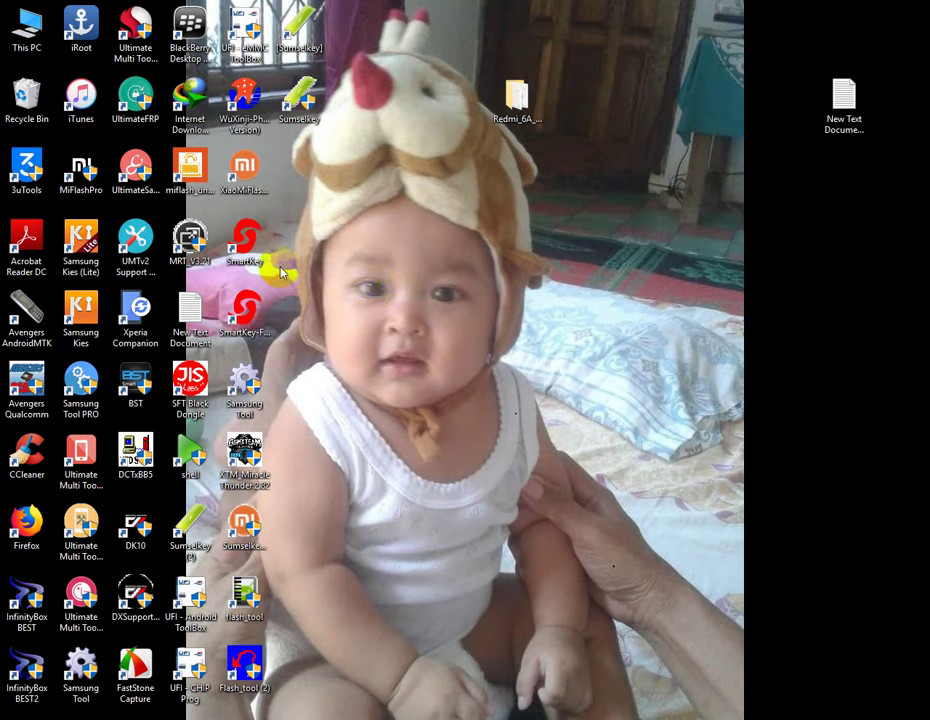
- Run MRT_V3.21 as administrator from its desktop shortcut
click(182, 262)
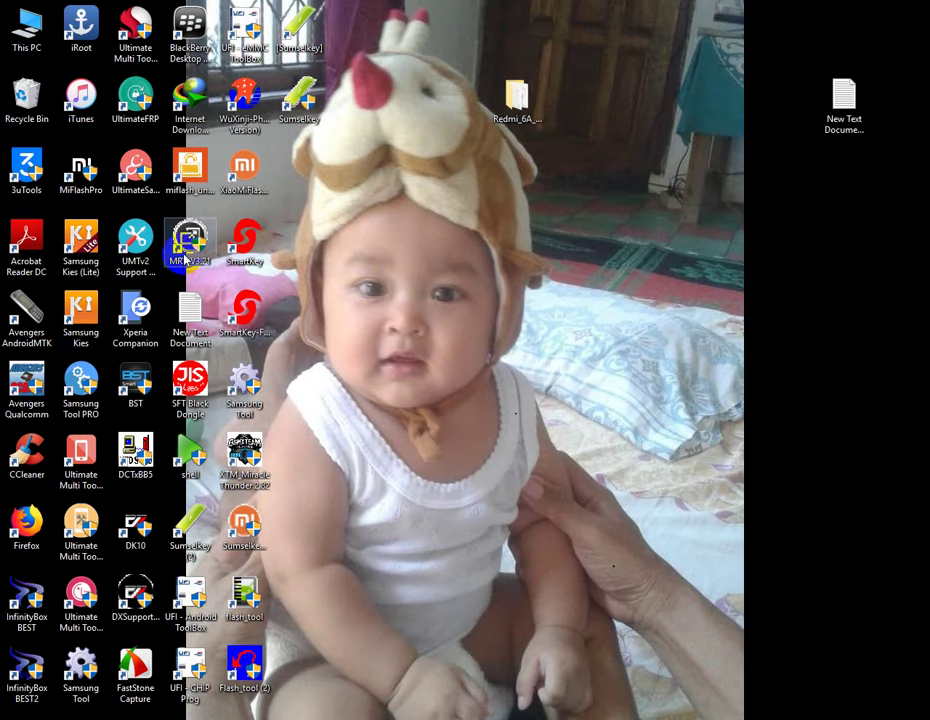
right_click(186, 247)
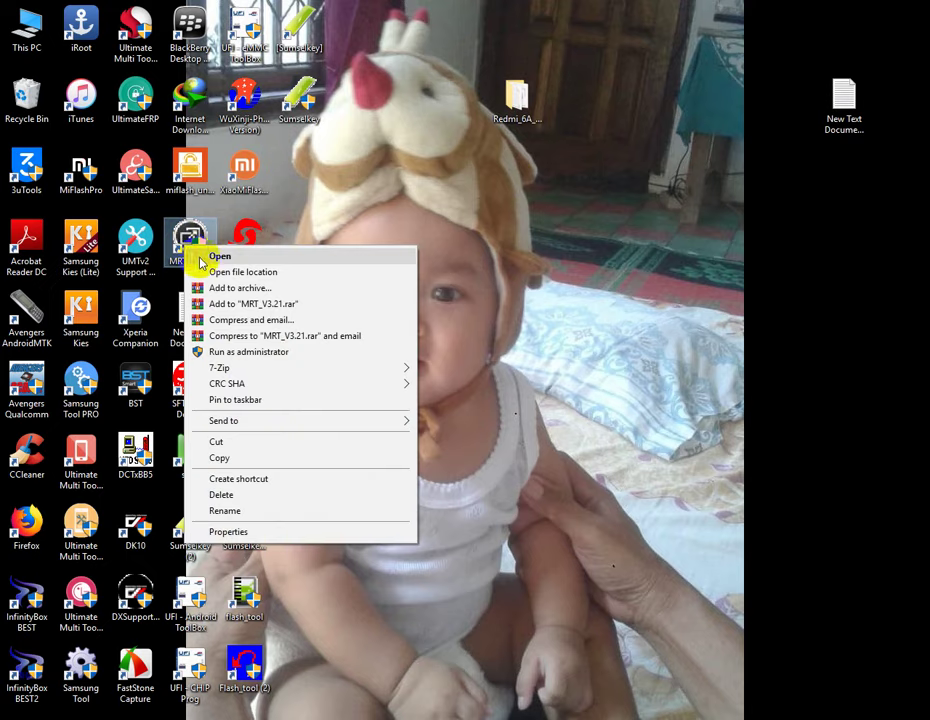
click(241, 354)
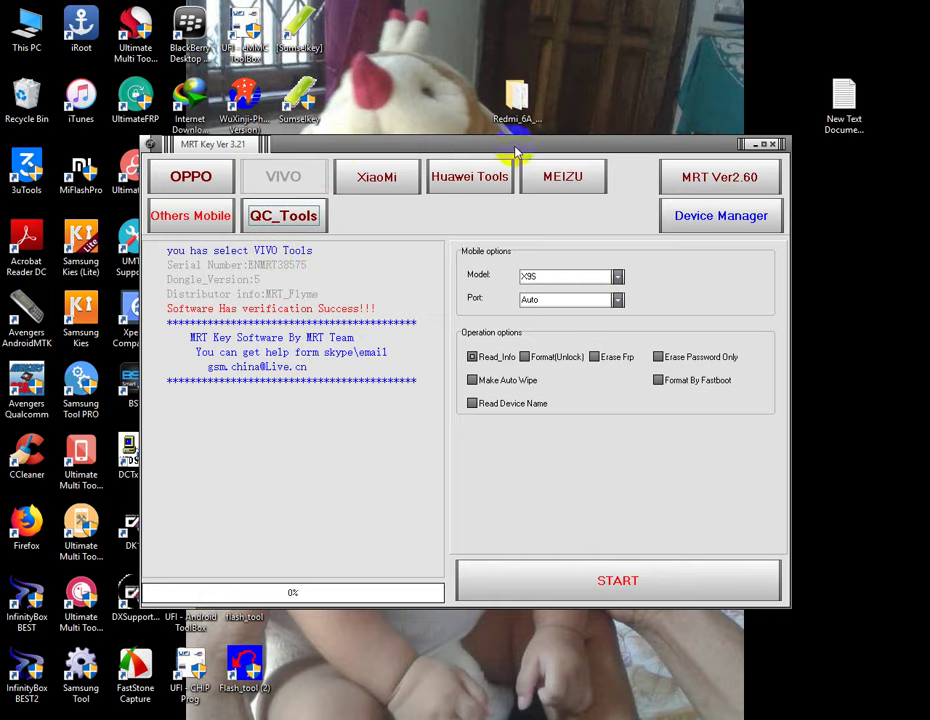
- Open the OPPO tools and look through the list of supported models
click(212, 189)
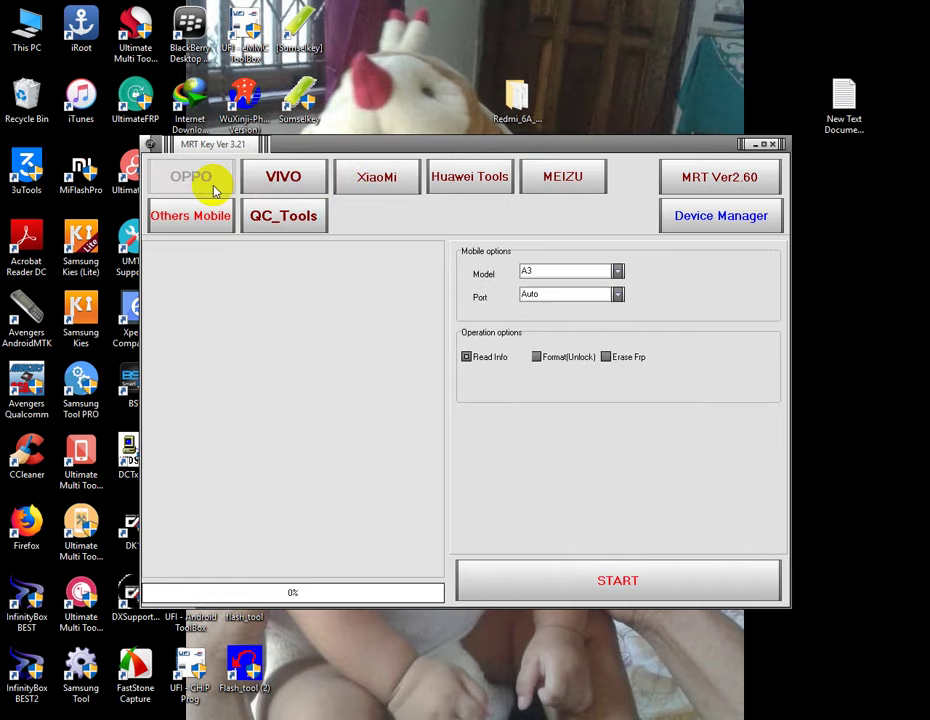
click(617, 271)
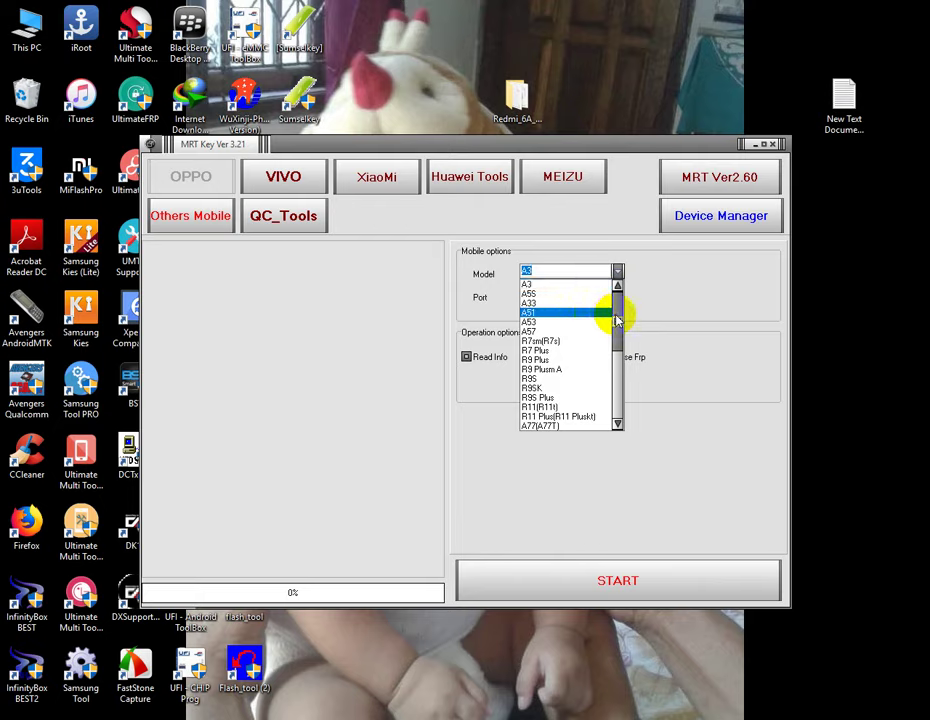
drag(619, 322, 619, 399)
- Switch to the VIVO tools and look through the list of supported models
click(307, 190)
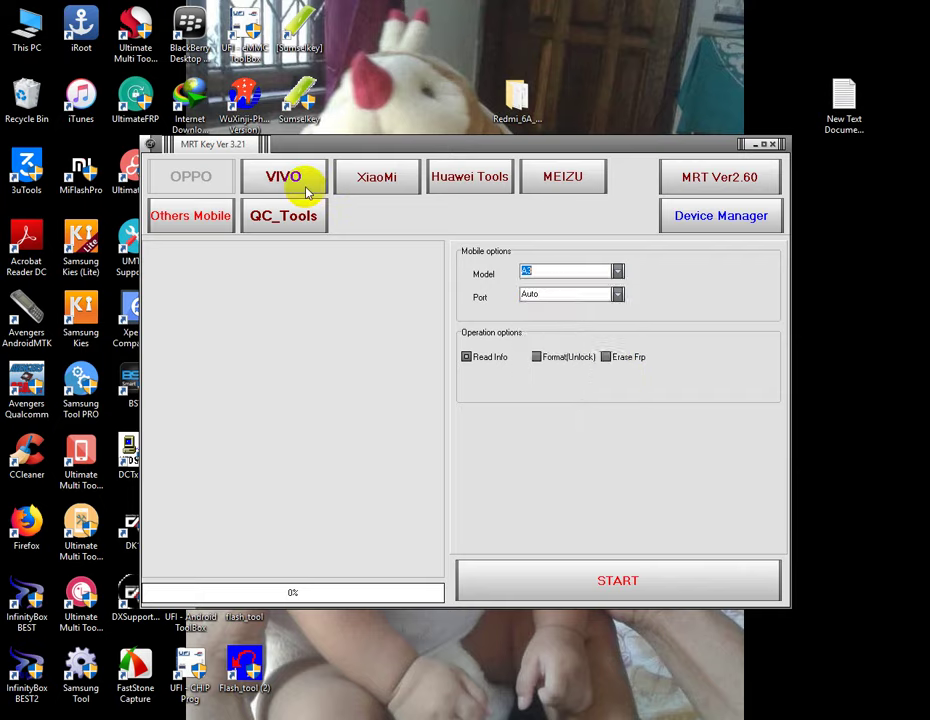
click(307, 190)
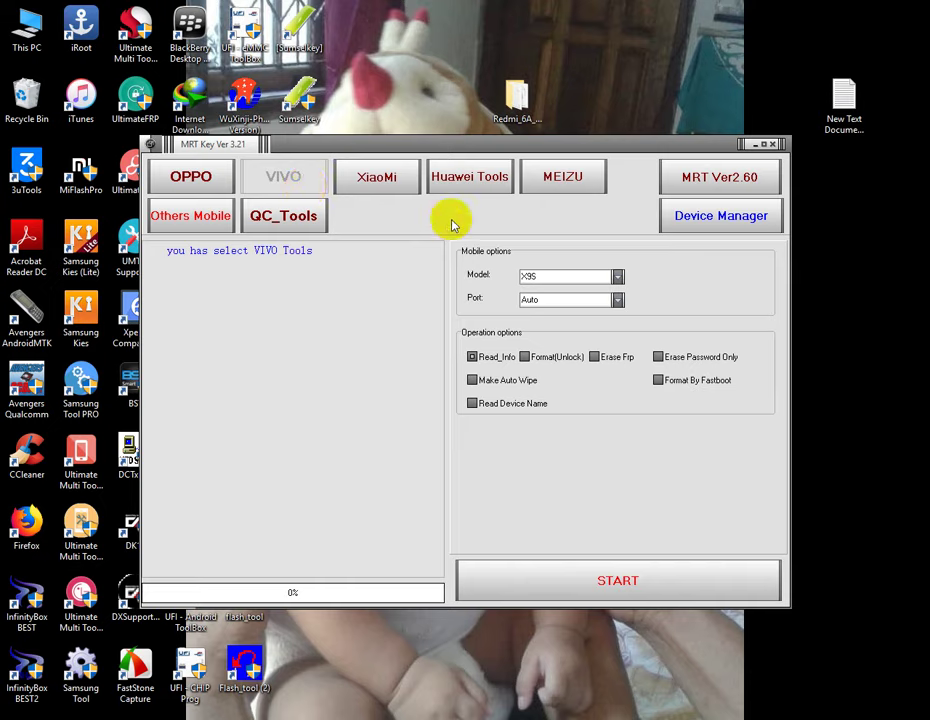
click(617, 279)
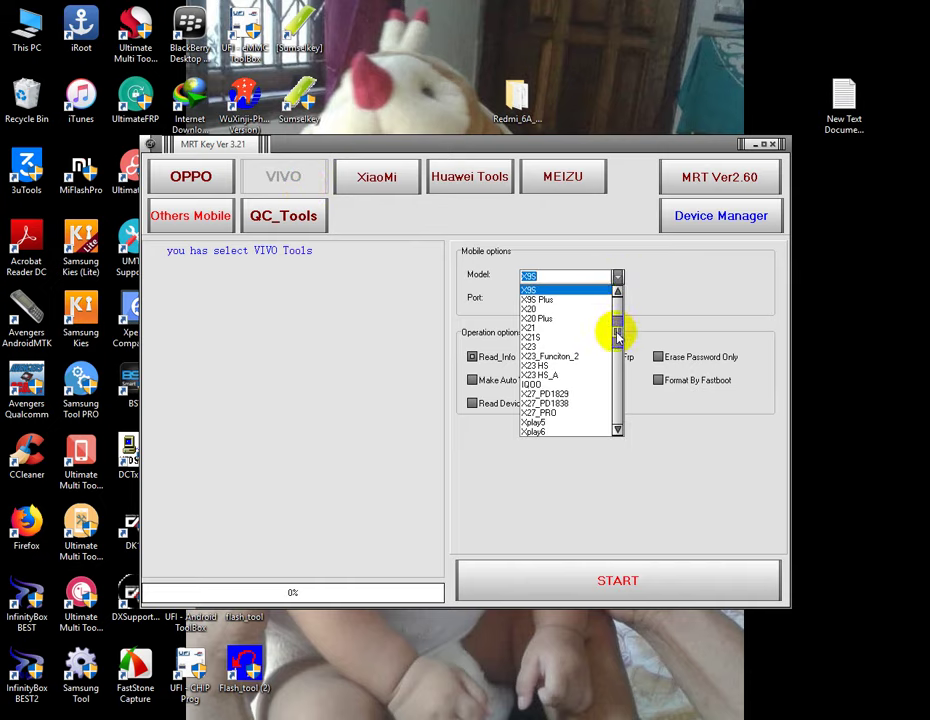
drag(617, 333, 622, 420)
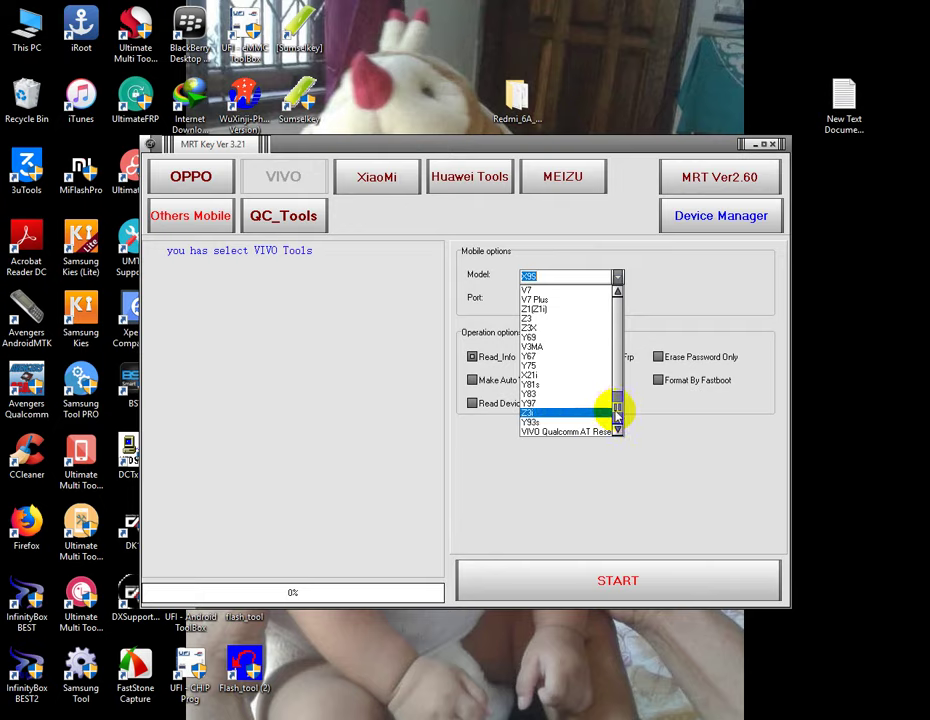
drag(627, 411, 627, 307)
- Switch to the XiaoMi tools and choose XiaoMi 6A as the model
click(388, 180)
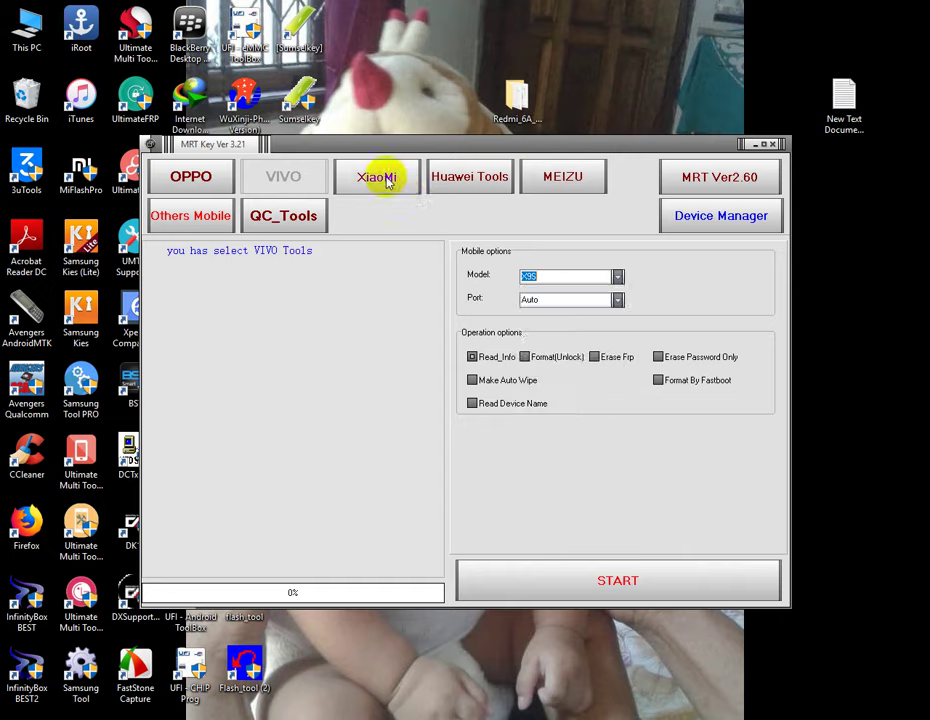
click(386, 179)
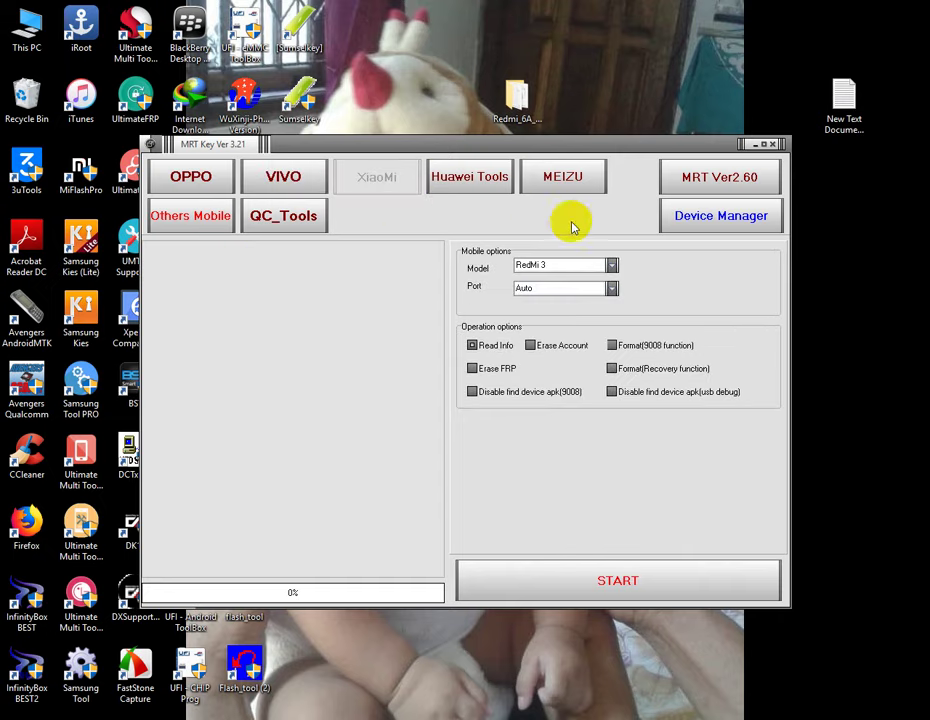
click(612, 266)
drag(616, 312, 614, 371)
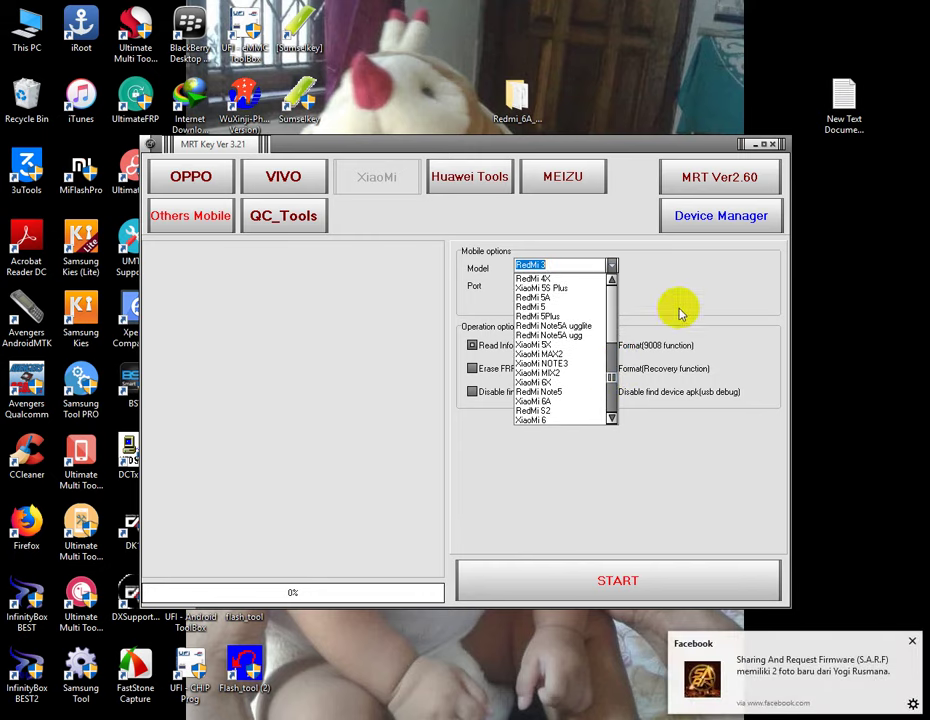
click(549, 401)
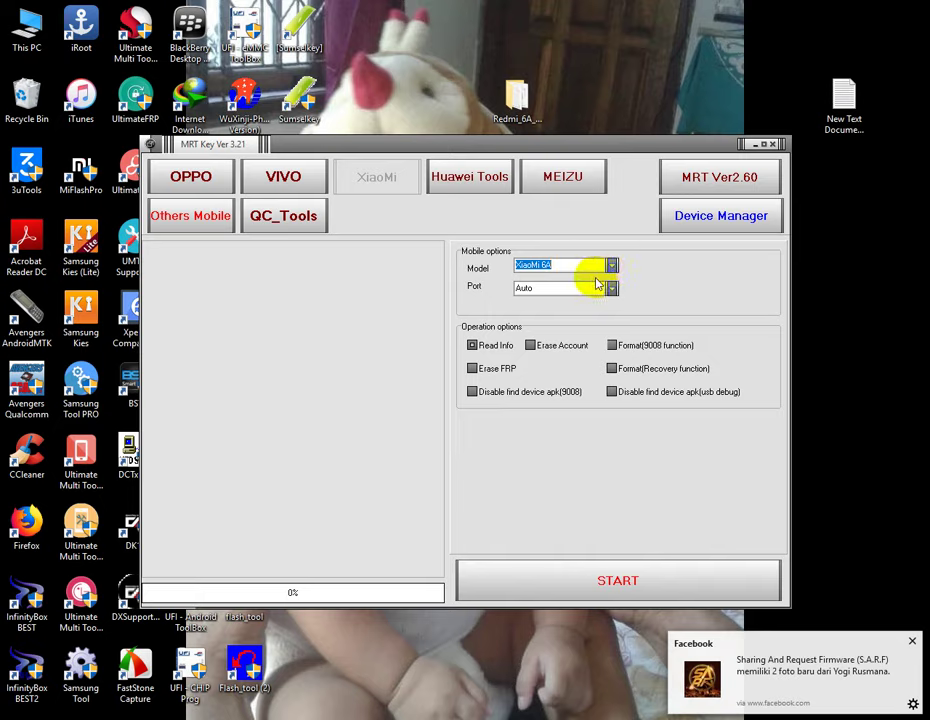
- View the options offered by the Huawei tools and by the MEIZU tools
click(473, 186)
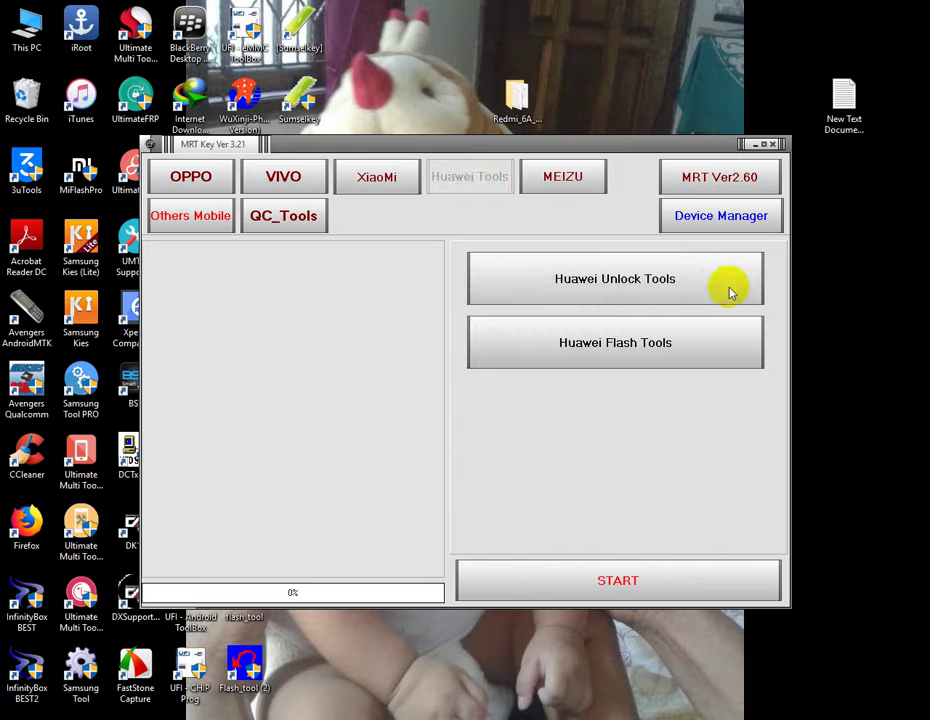
click(569, 178)
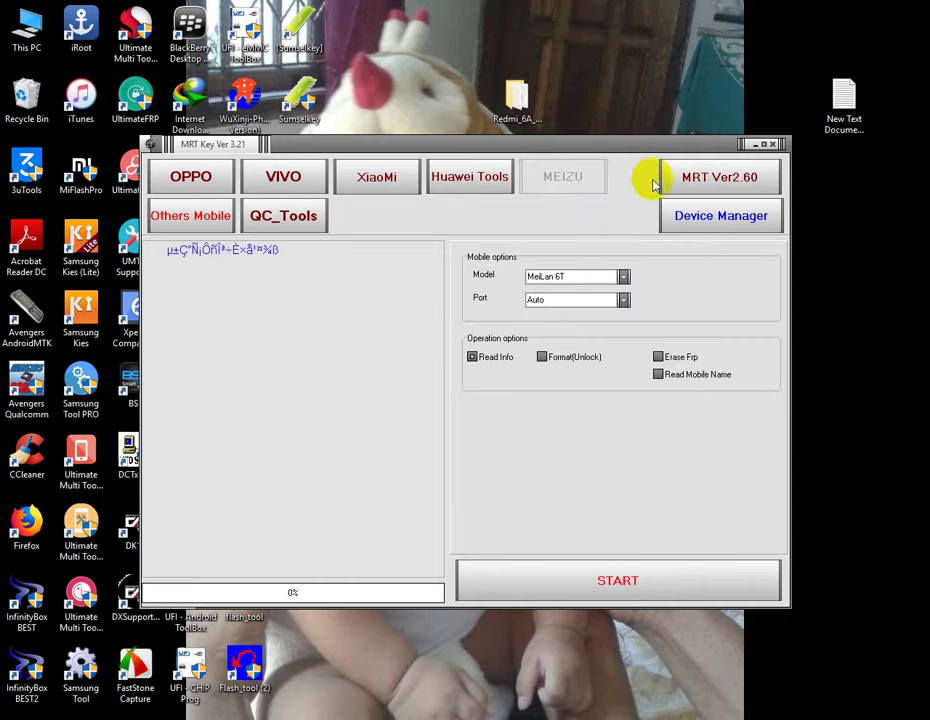
- Launch MRT Ver2.60 from the MRT Key window
click(714, 181)
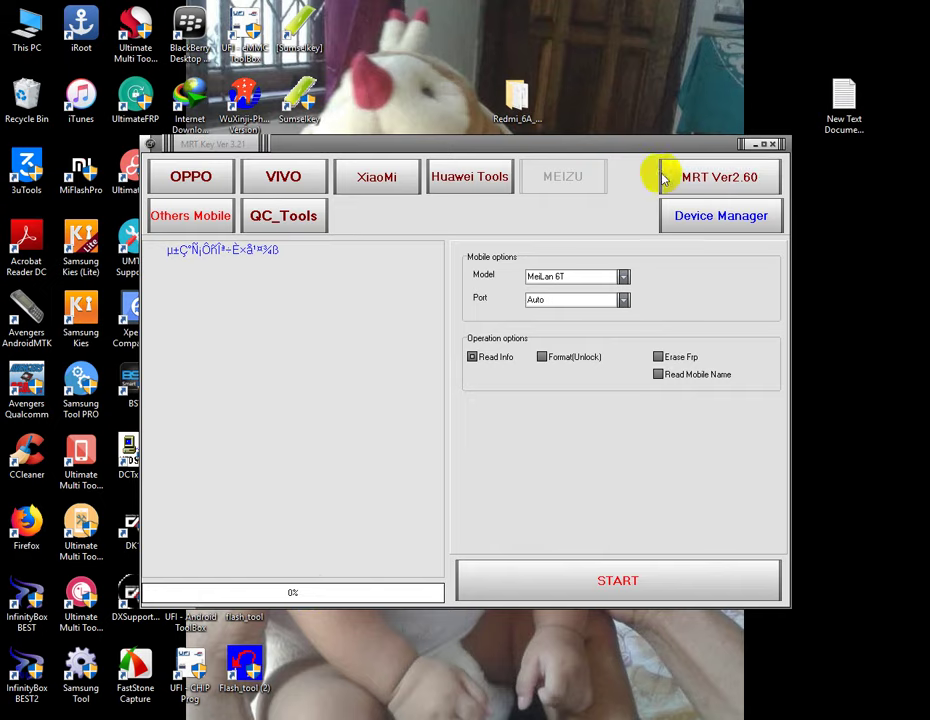
click(750, 145)
click(755, 146)
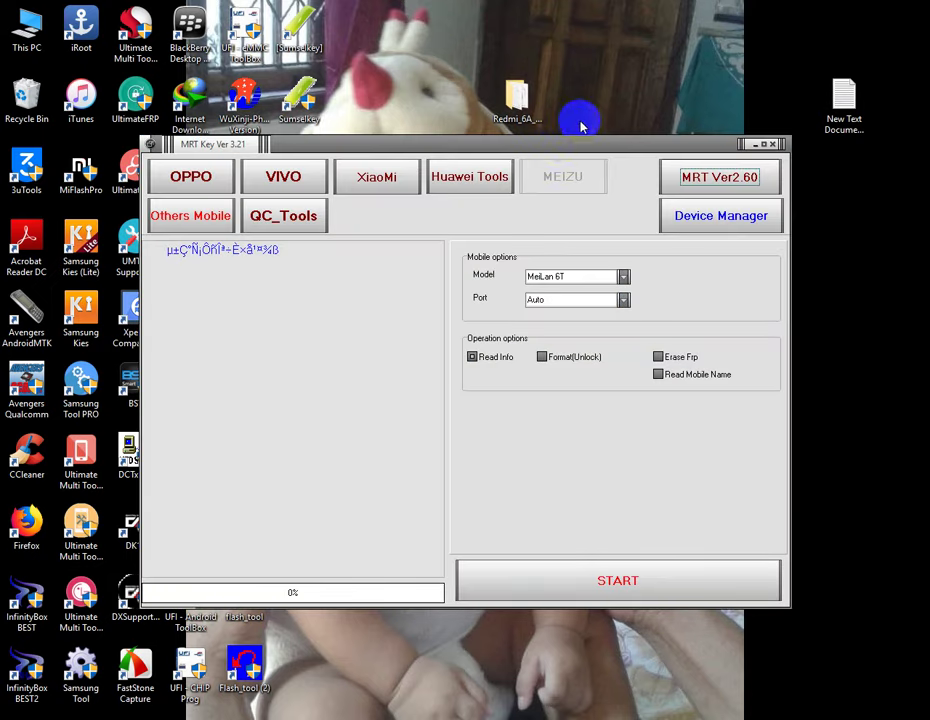
- Rearrange the MRT Key Ver 3.21 and MRT Software V2.60 windows so both can be seen, with MRT Key in front
drag(560, 150, 497, 363)
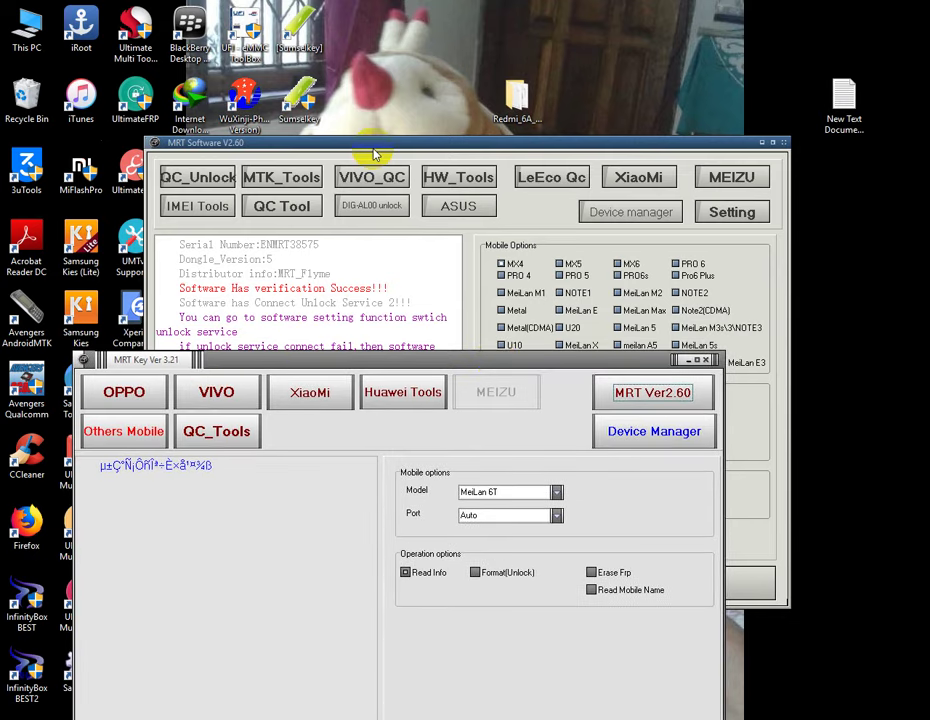
drag(384, 149, 493, 95)
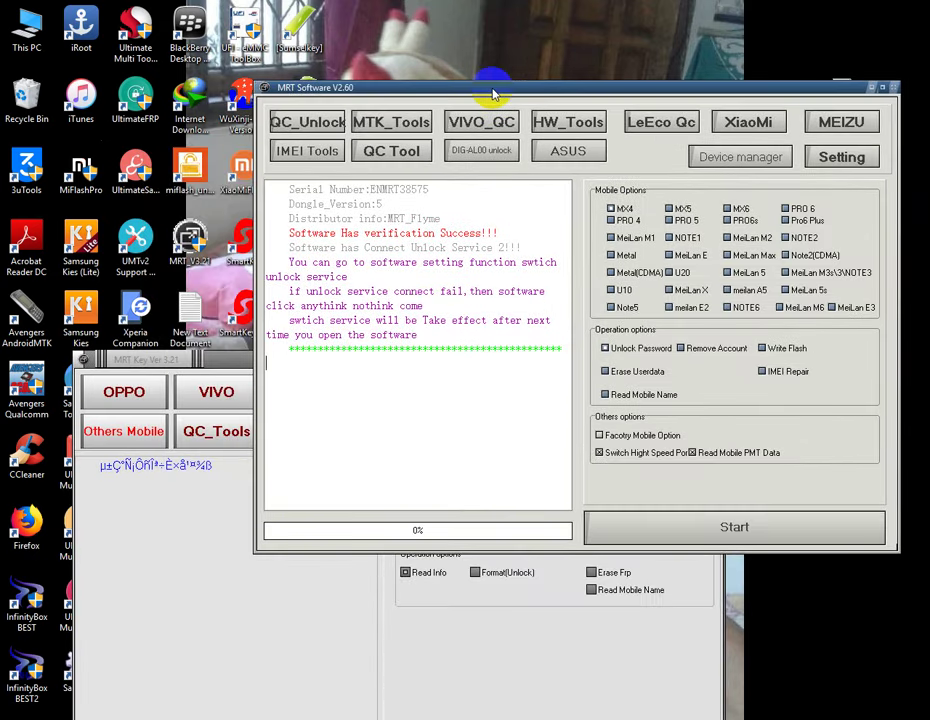
click(210, 382)
click(656, 88)
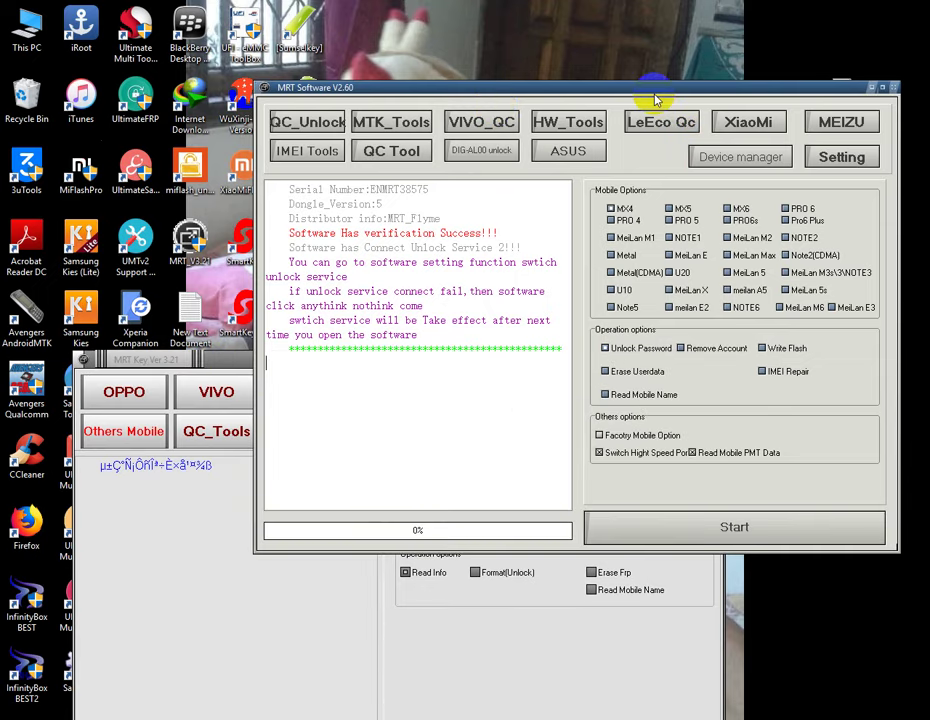
click(183, 536)
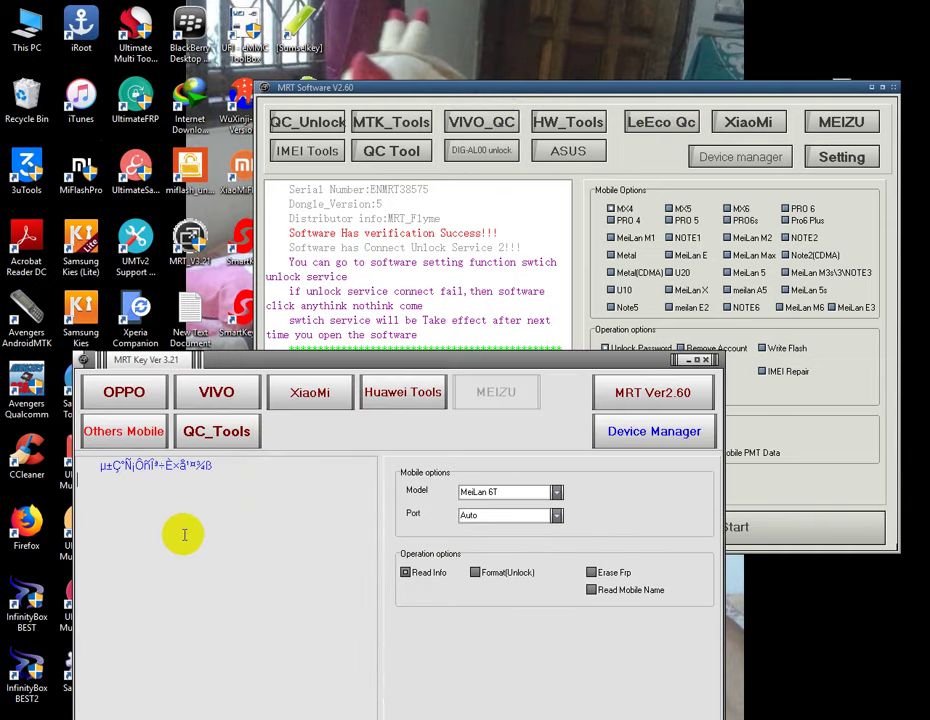